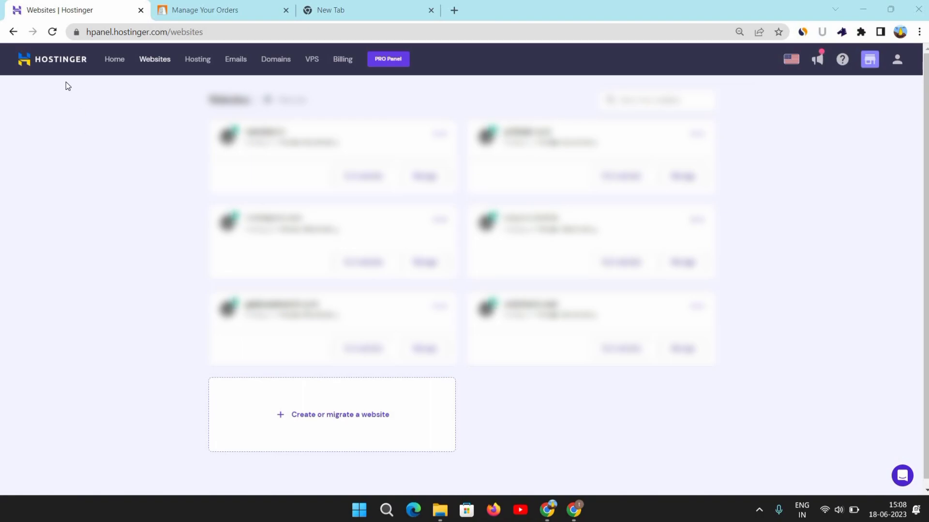
Start creating a new website of type Blog on the WordPress platform.
left_click(154, 62)
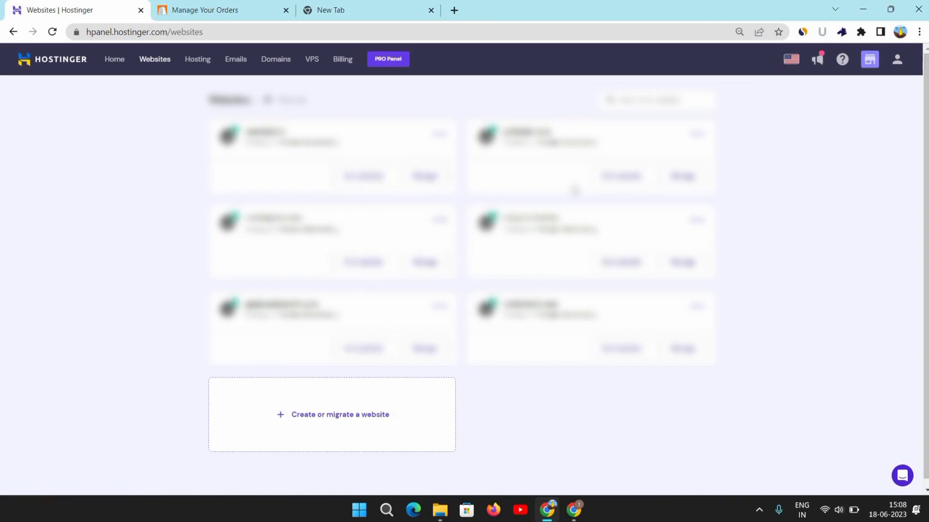
left_click(300, 416)
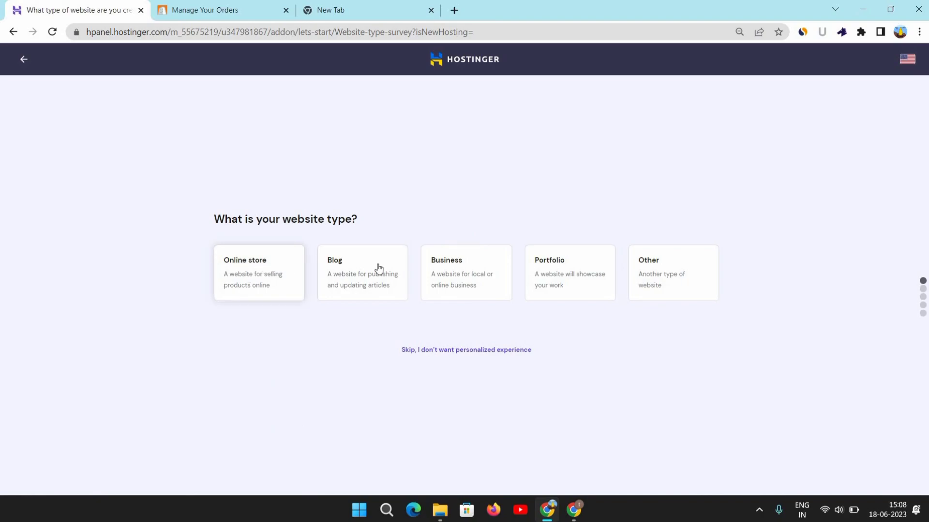
left_click(353, 280)
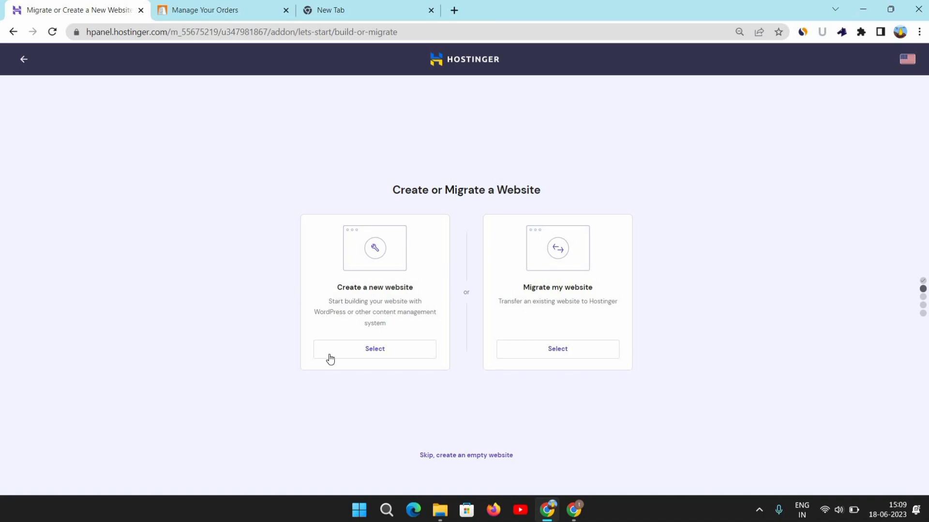
left_click(371, 356)
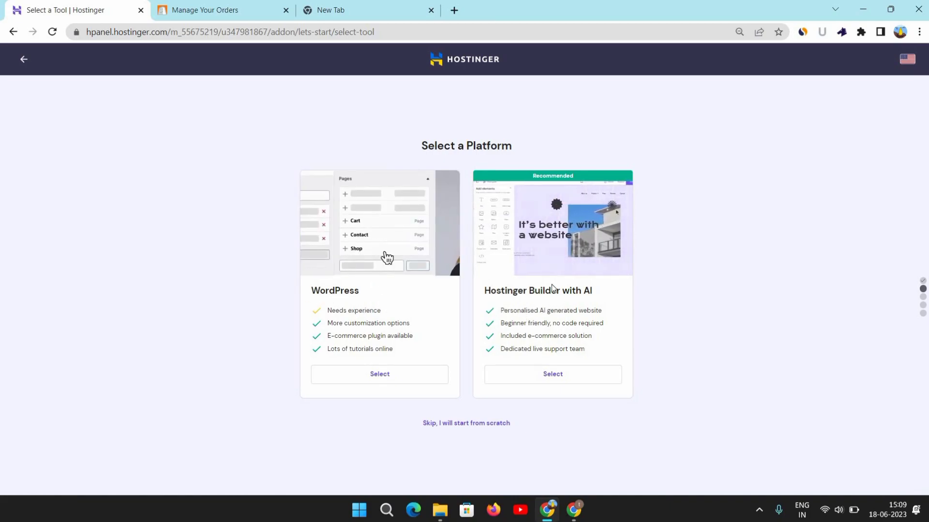
left_click(349, 375)
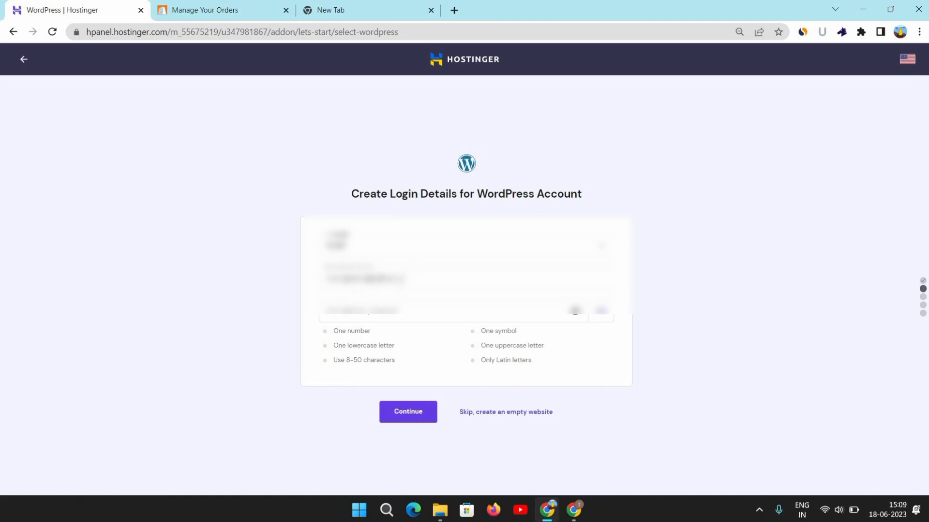
Fill in the administrator e-mail and password for the WordPress account and submit the login details.
left_click(359, 249)
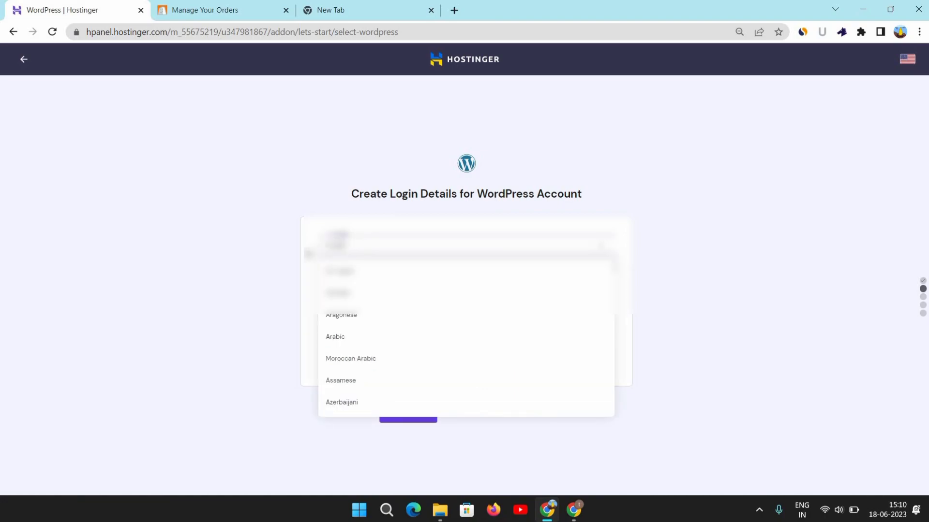
left_click(309, 254)
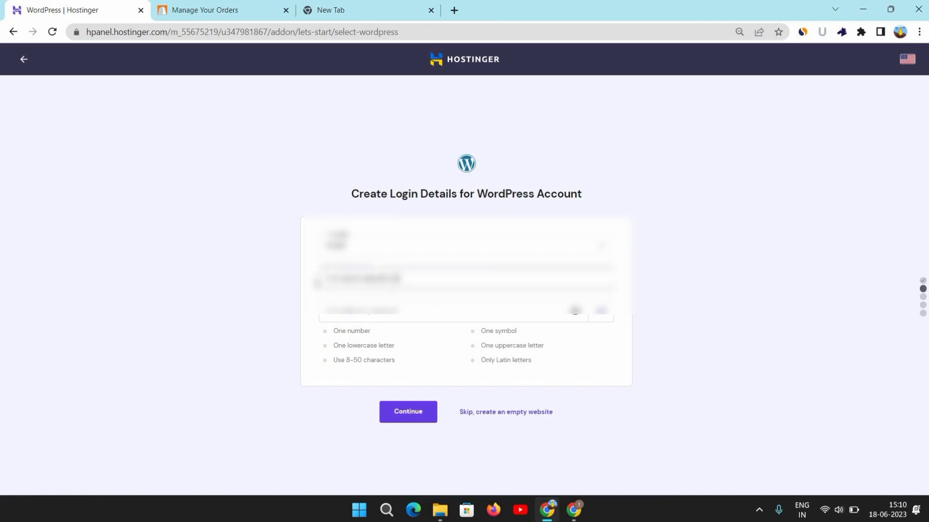
left_click_drag(323, 279, 415, 287)
left_click(377, 285)
left_click(366, 316)
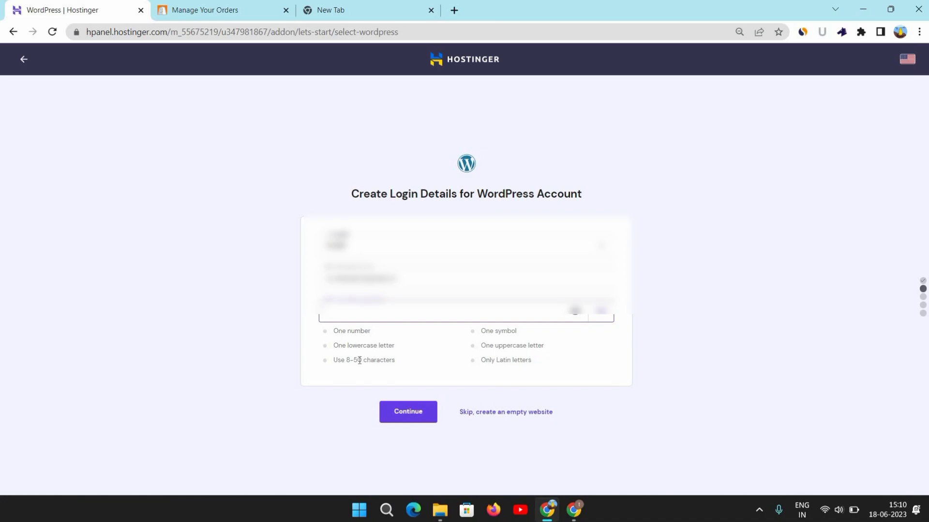
key("ctrl+v")
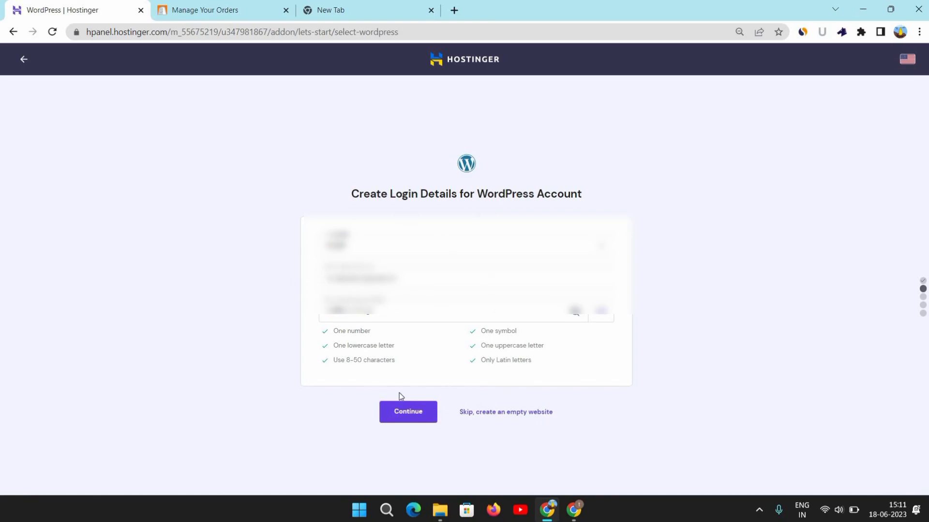
left_click(409, 417)
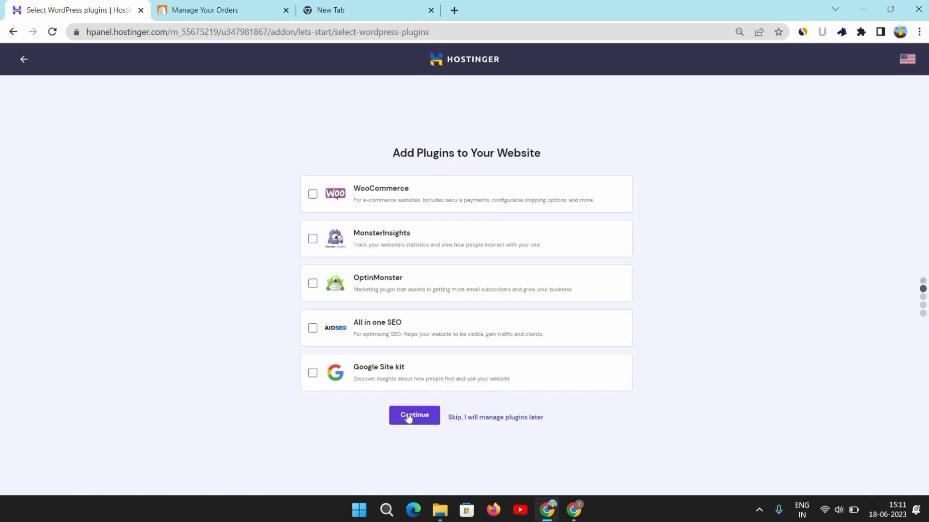
Add the Google Site Kit plugin to the website and choose the Three Blog template as its look.
left_click(312, 373)
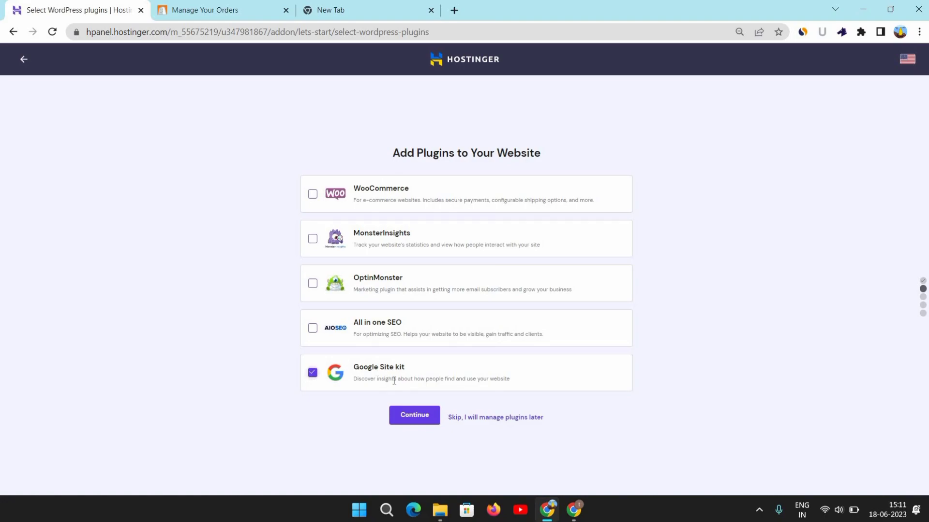
left_click(414, 416)
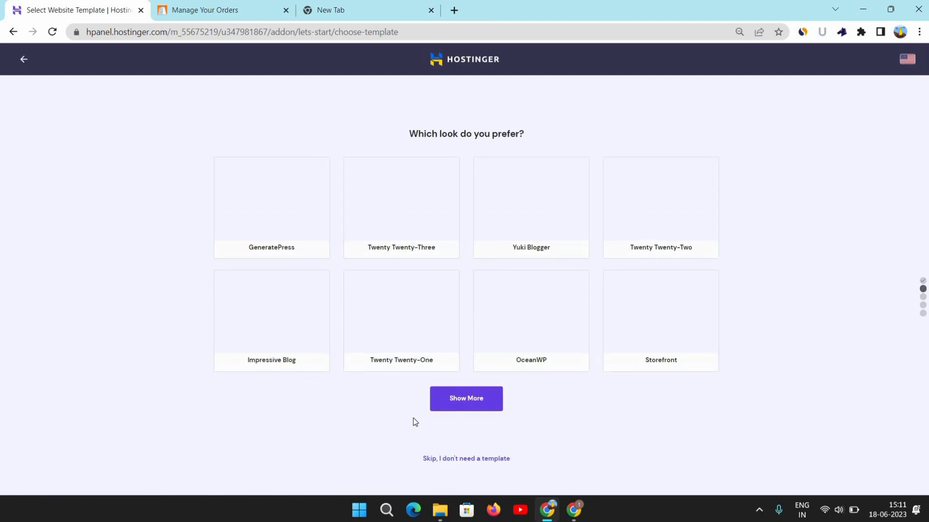
mouse_move(474, 196)
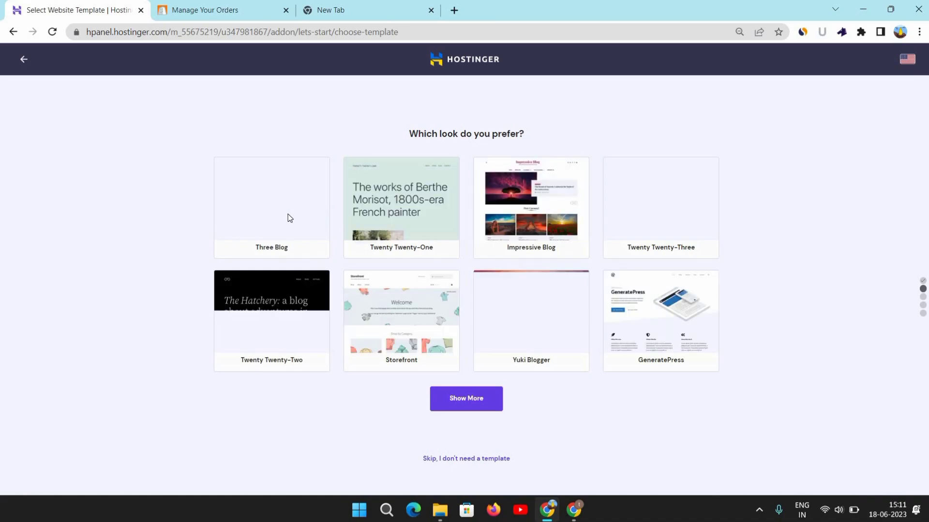
mouse_move(273, 221)
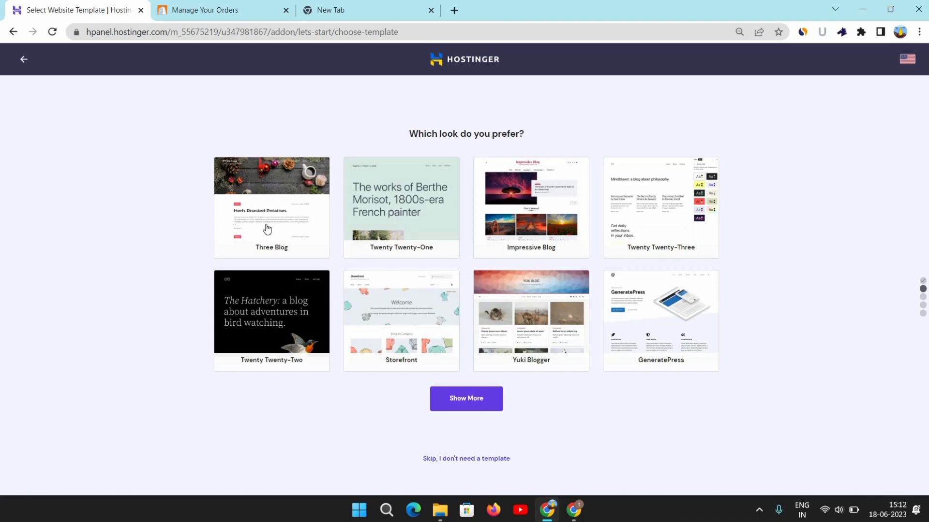
left_click(263, 192)
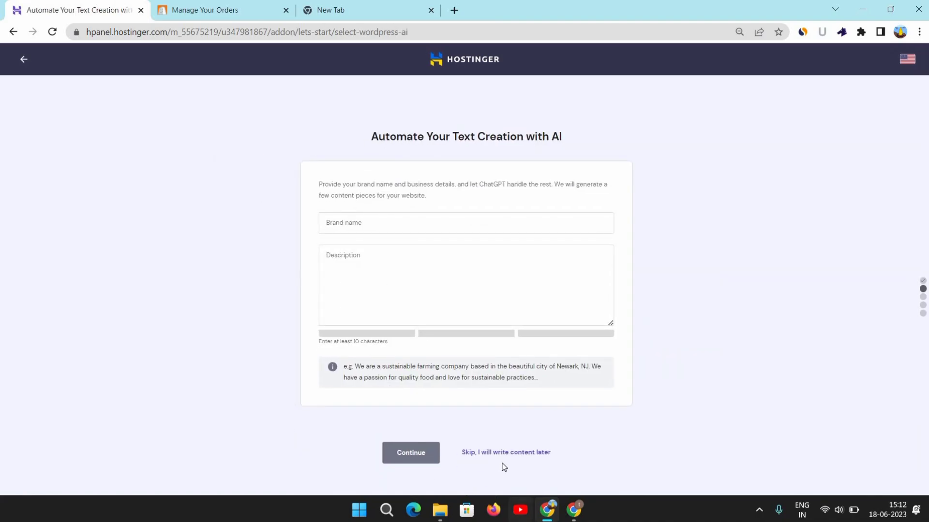
Skip the AI text creation and assign the existing domain registered at BigRock to the website.
left_click(501, 454)
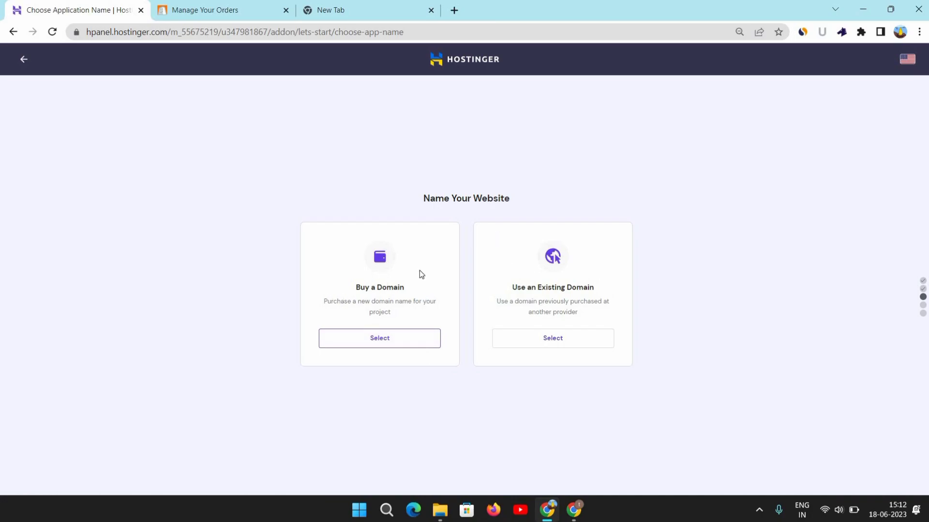
left_click(549, 342)
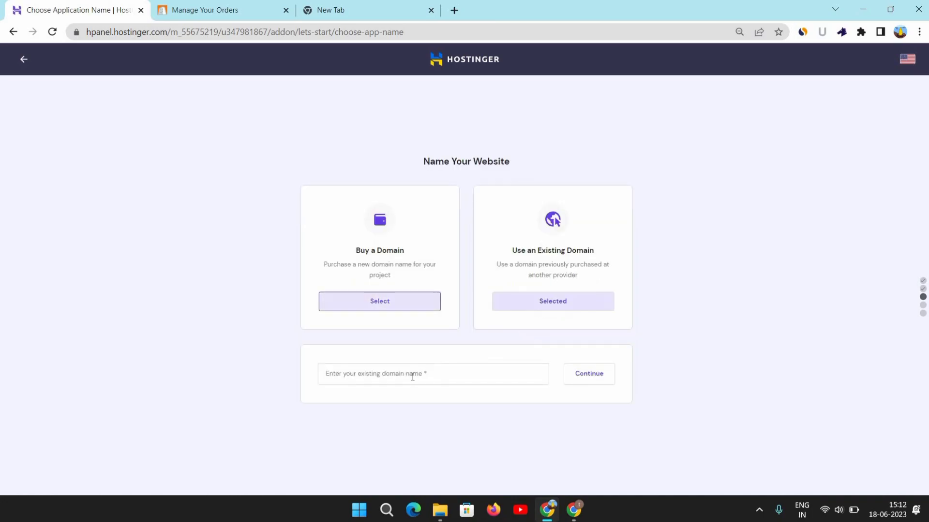
left_click(411, 376)
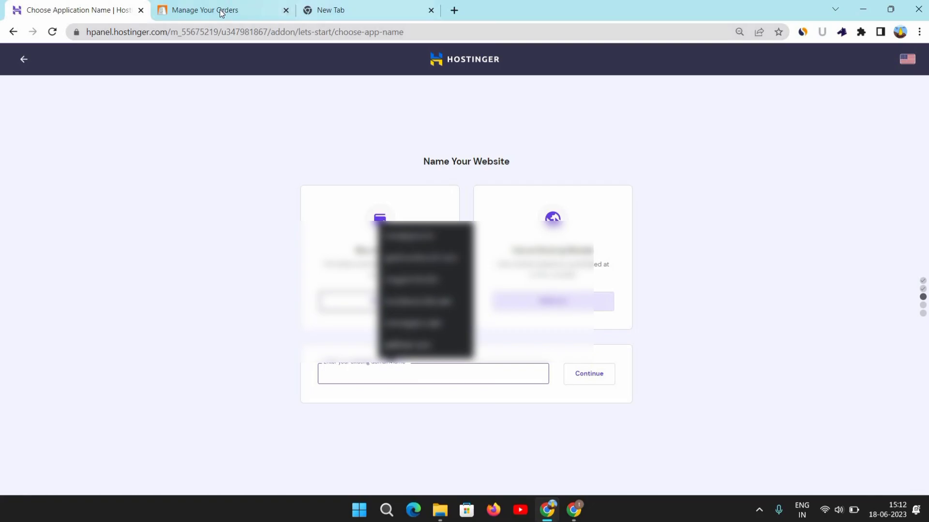
left_click(224, 10)
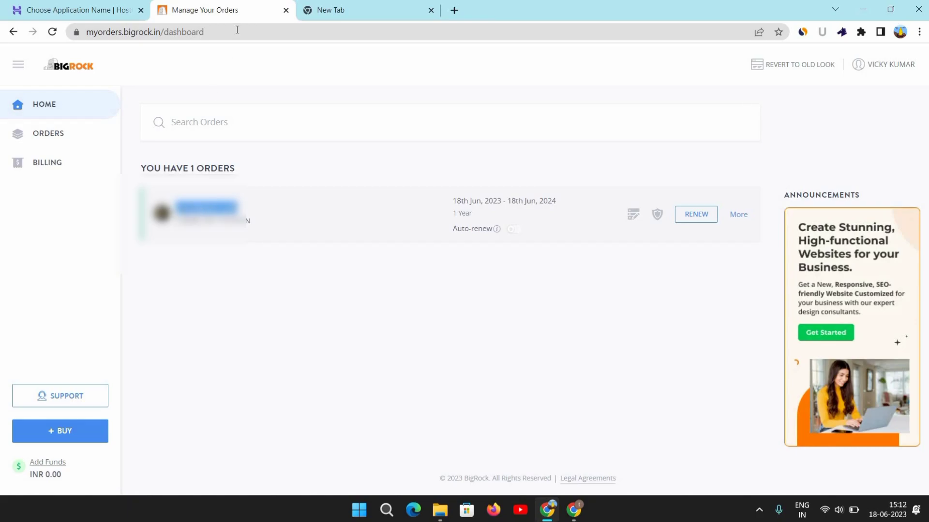
left_click(95, 11)
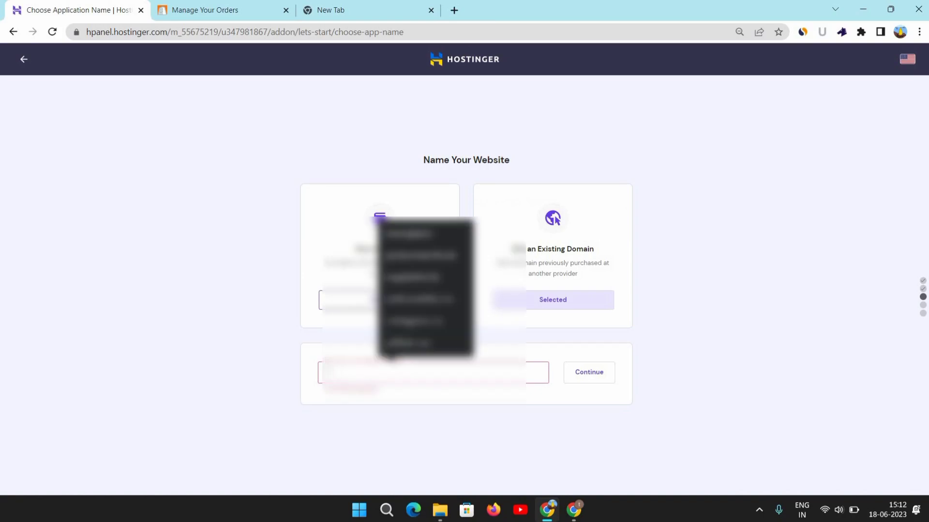
left_click(409, 342)
left_click(585, 381)
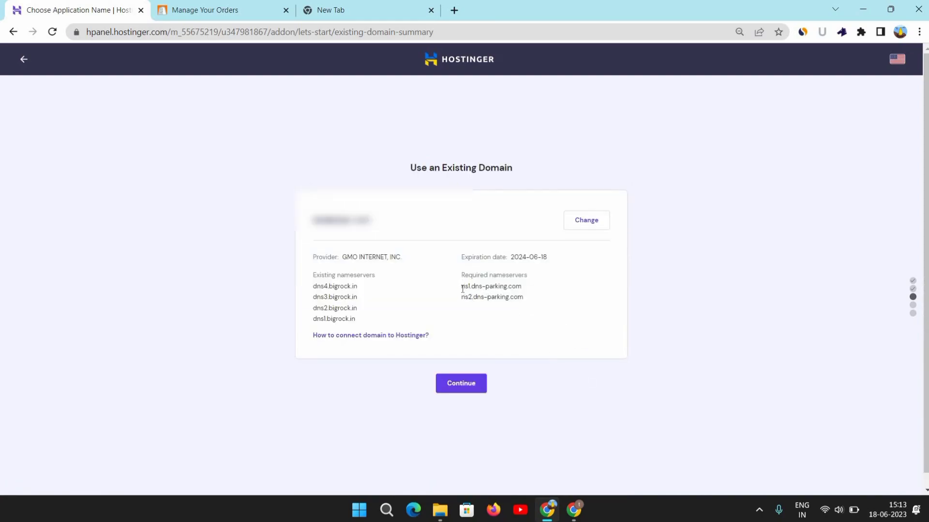
Copy the first required nameserver from Hostinger and set the domain's first name server in BigRock to ns1.dns-parking.com.
left_click_drag(463, 289, 518, 286)
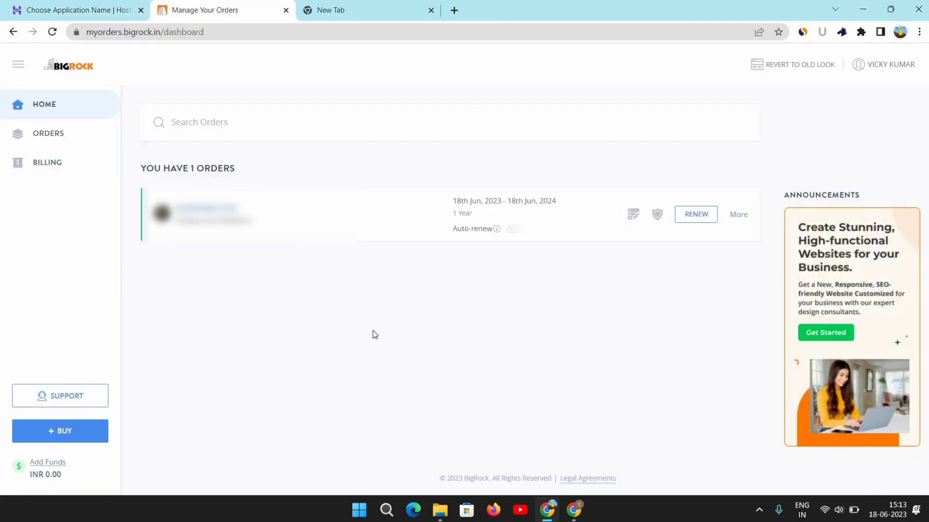
left_click(630, 221)
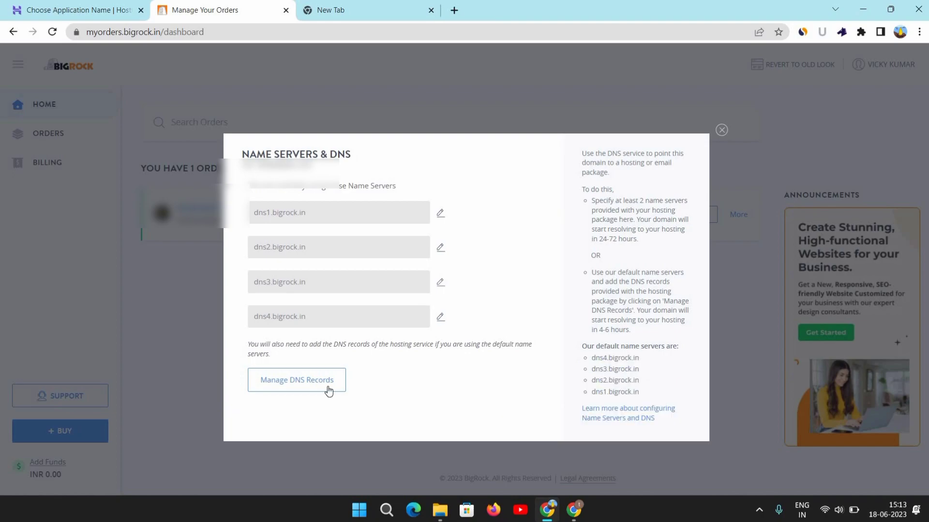
left_click(439, 215)
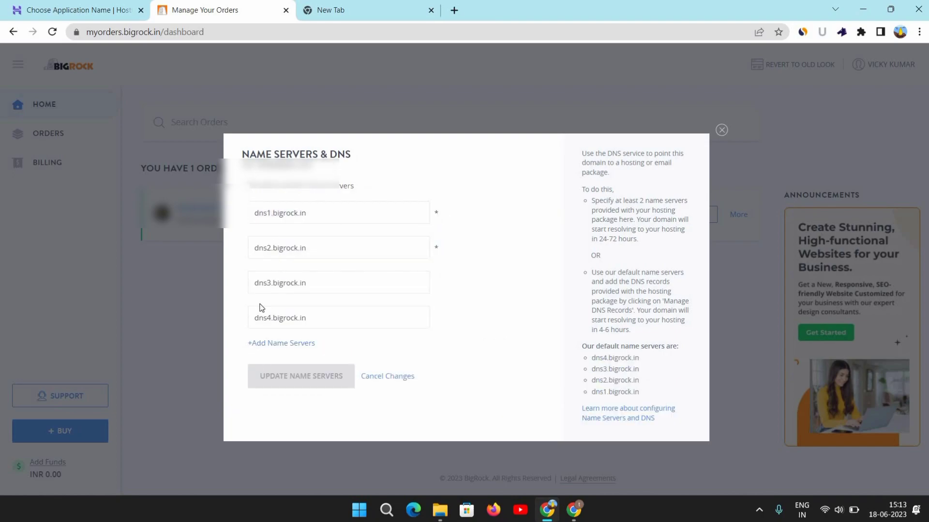
left_click(306, 213)
key("ctrl+a")
type("ns1.dns-parking.com")
Copy the second required nameserver from Hostinger, set the domain's second name server in BigRock to ns2.dns-parking.com and update the name servers.
key("ctrl+shift+Tab")
left_click_drag(464, 296, 523, 297)
key("ctrl+c")
left_click(462, 297)
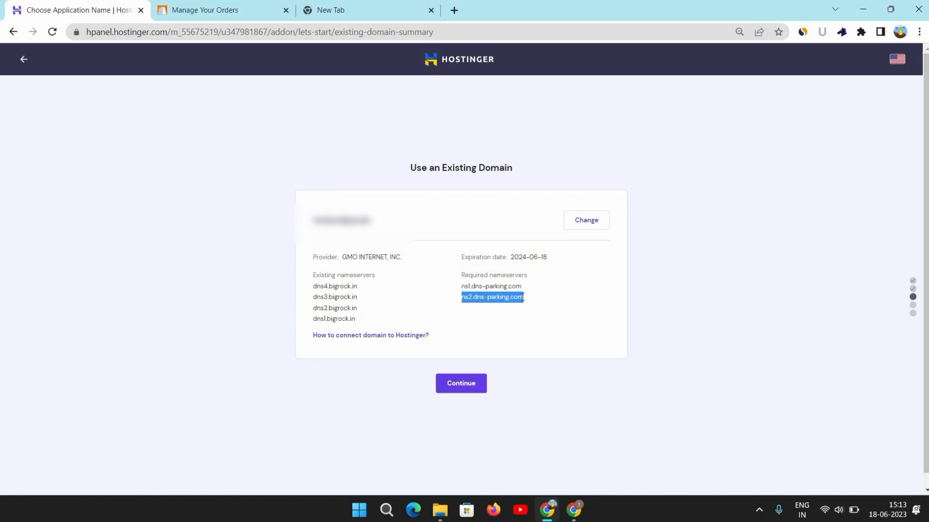
left_click(203, 7)
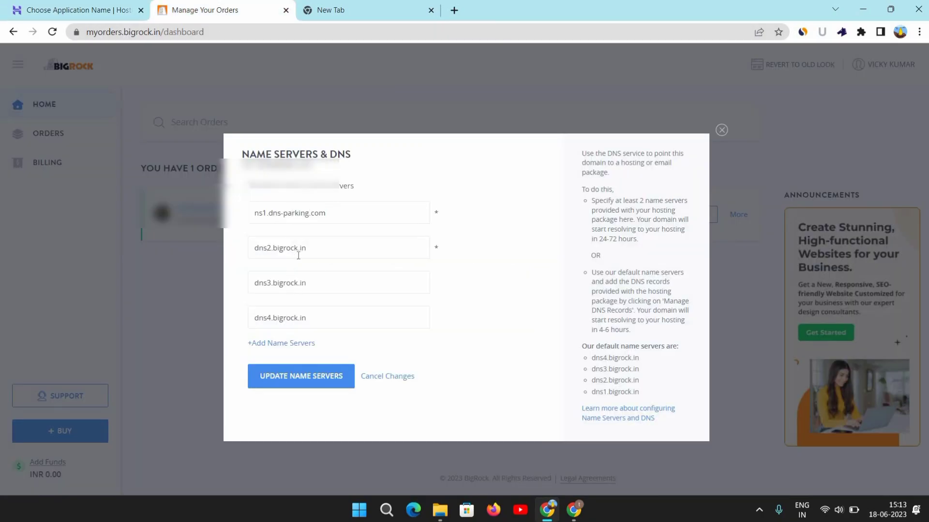
left_click_drag(306, 248, 237, 258)
key("ctrl+v")
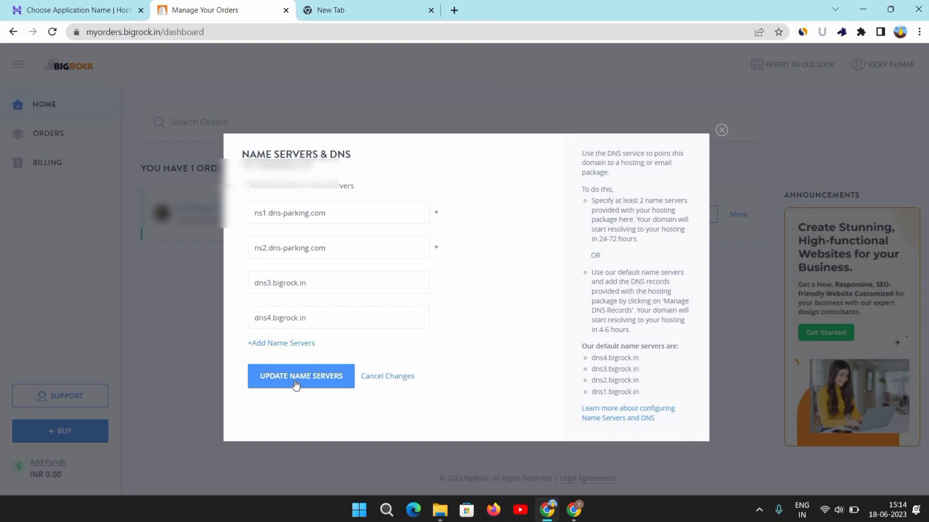
left_click(279, 374)
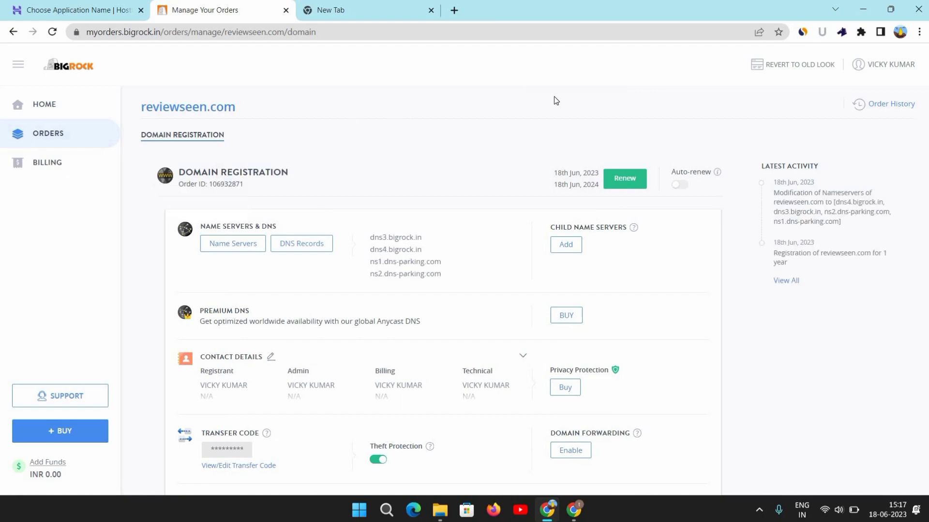
Reopen the domain's name server settings from the BigRock home page to check the saved entries, and close them.
left_click(37, 106)
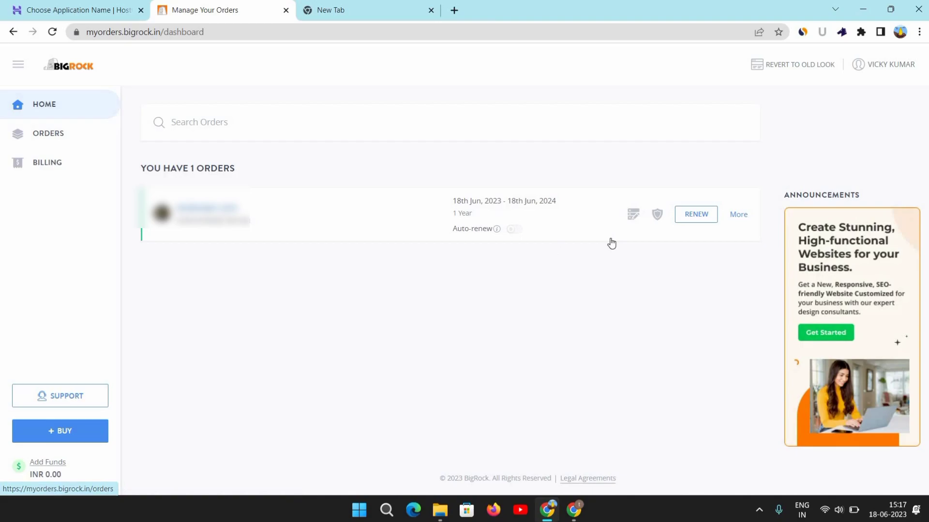
left_click(633, 216)
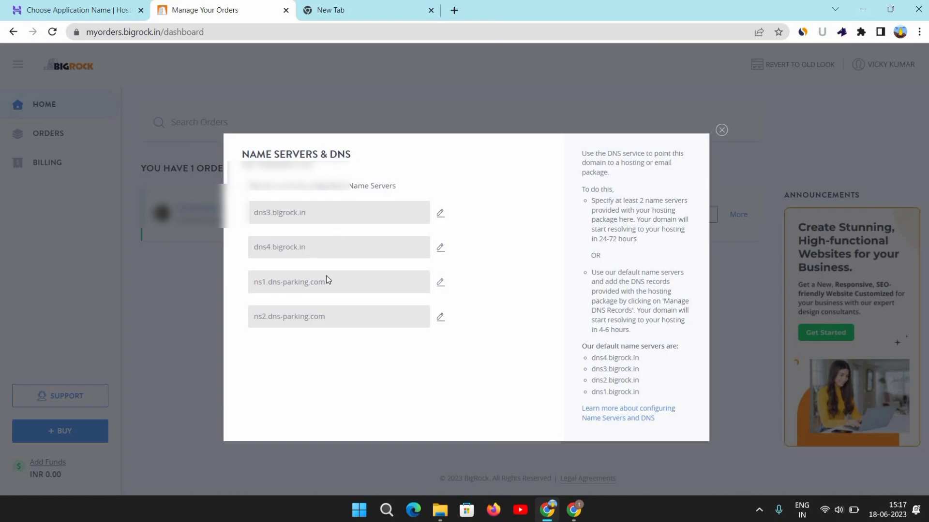
left_click(721, 130)
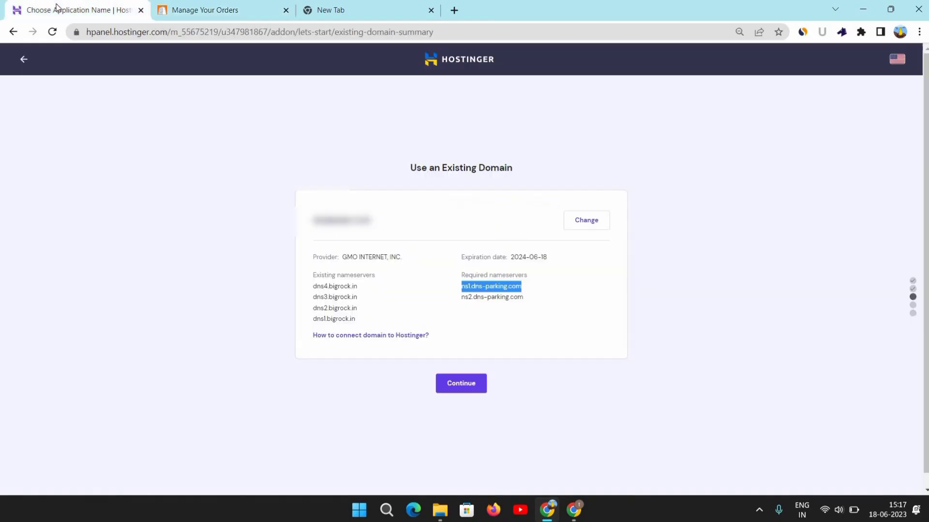
Return to Hostinger and confirm the existing domain to complete the website setup.
left_click(57, 8)
left_click(224, 269)
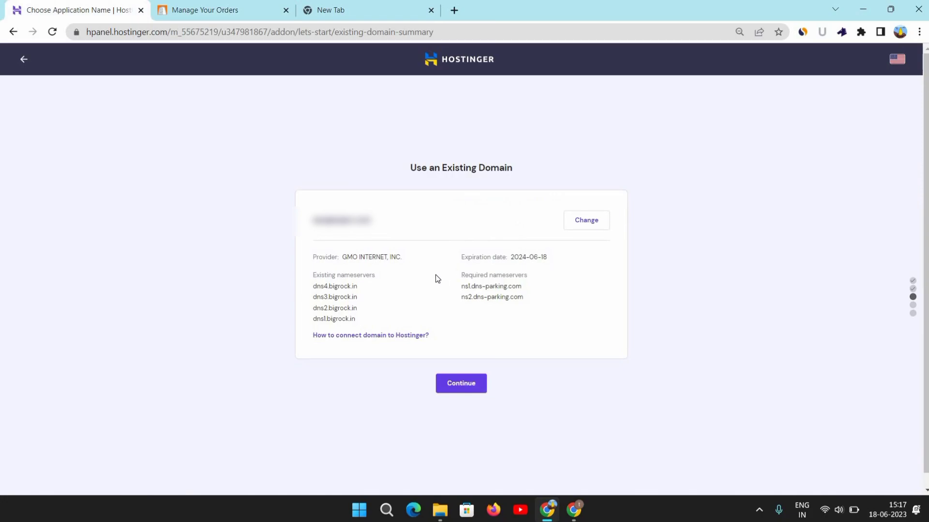
left_click(455, 384)
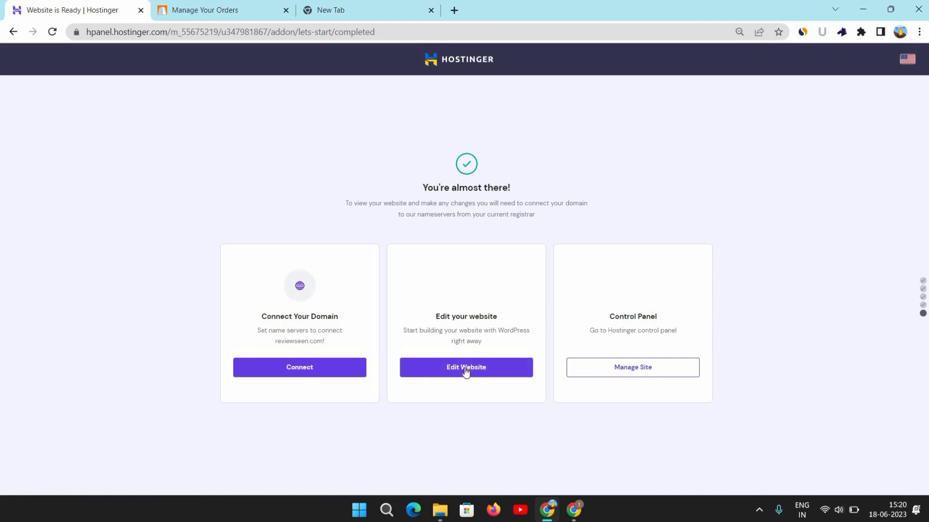
Open the new site's Hostinger control panel in a separate tab and open its WordPress dashboard for editing.
left_click(635, 376)
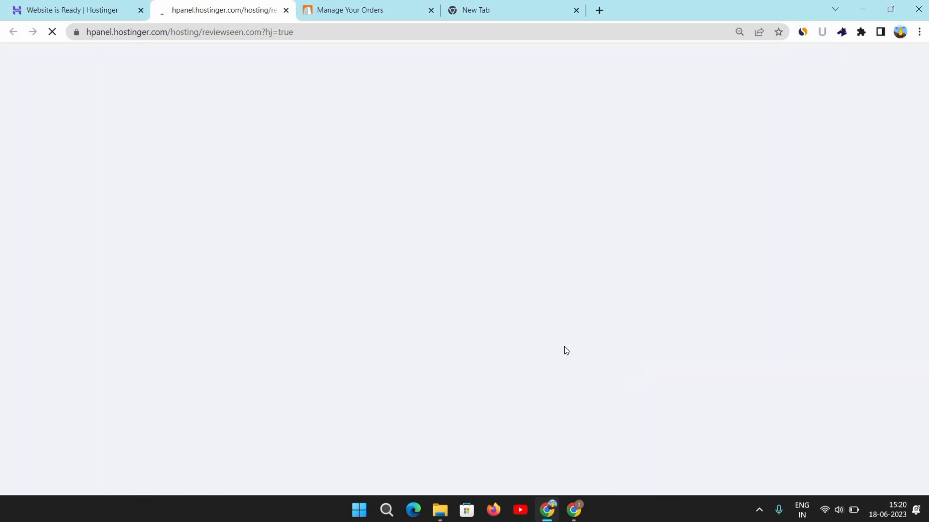
left_click(87, 10)
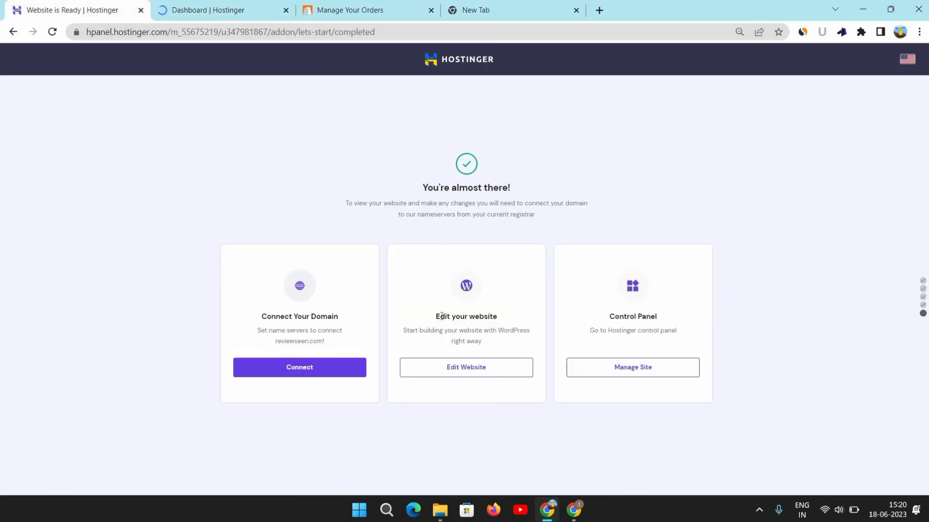
left_click(471, 375)
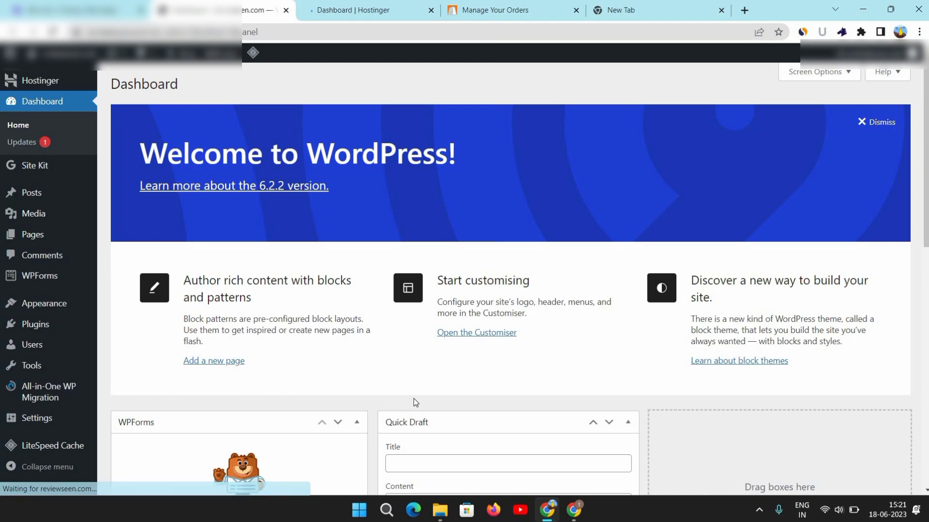
scroll(414, 399, "down", 3)
scroll(48, 173, "up", 3)
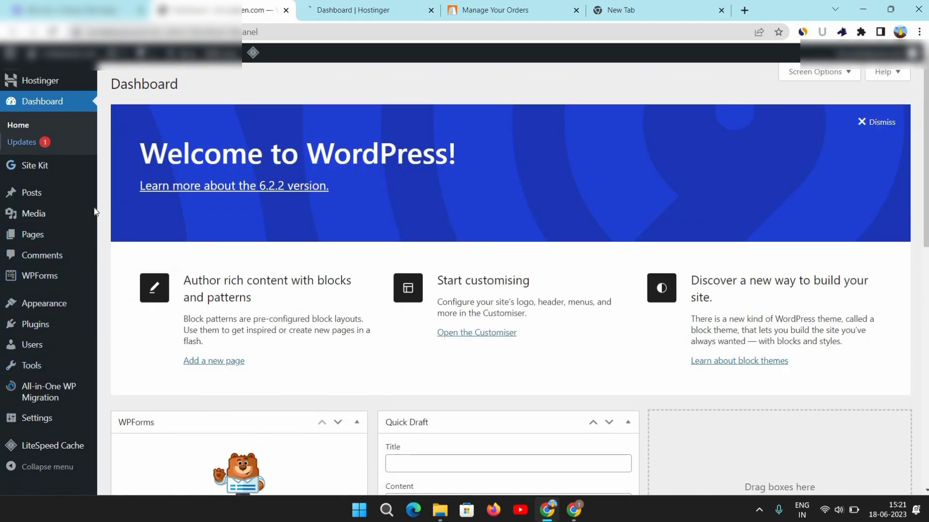
left_click(60, 74)
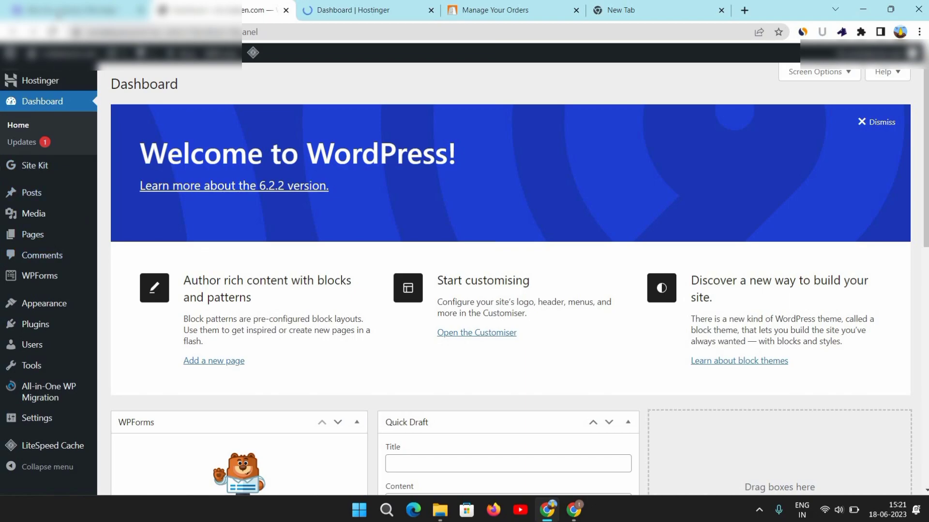